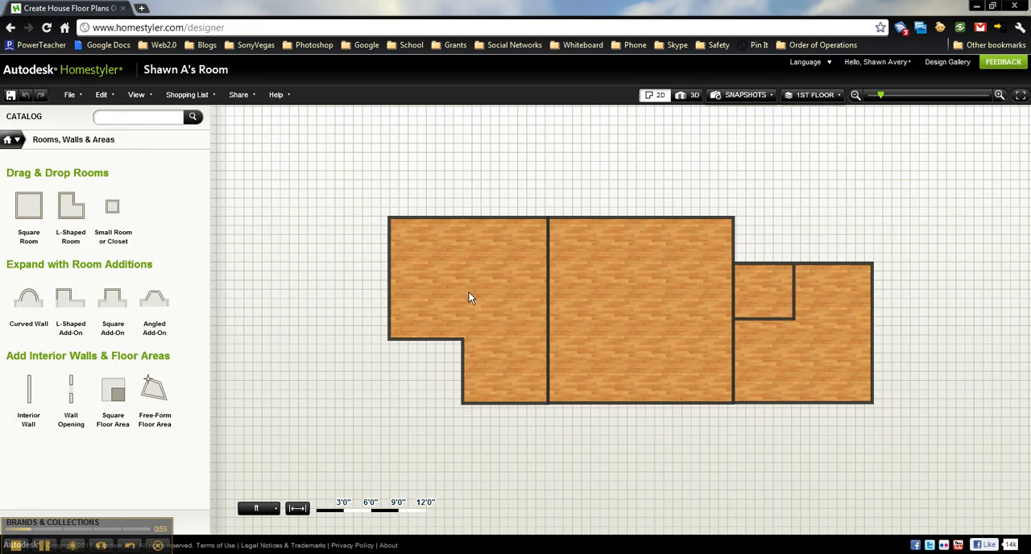
Display the floor plan's wall dimensions in feet, then display them in meters
{"action": "left_click", "coordinate": [140, 98]}
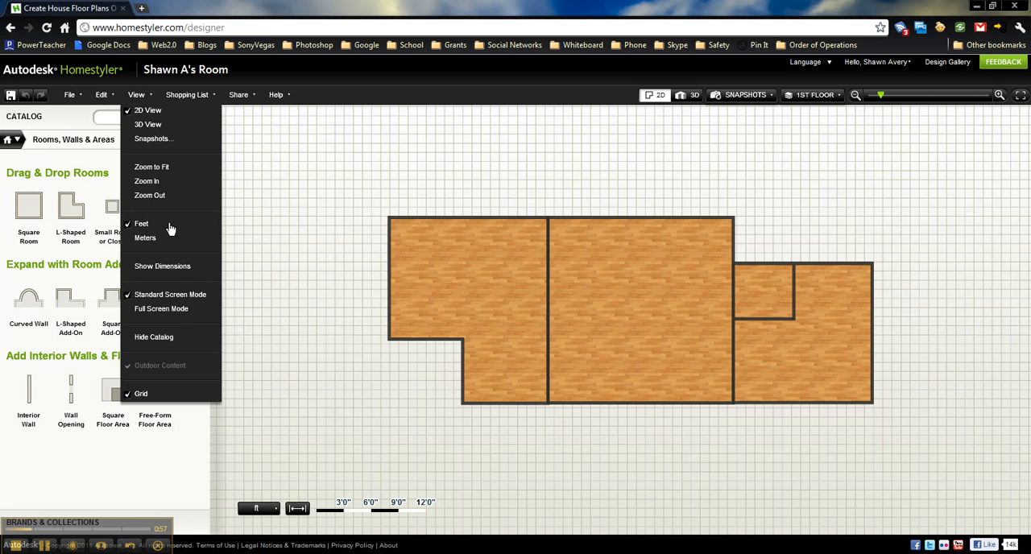
{"action": "left_click", "coordinate": [169, 265]}
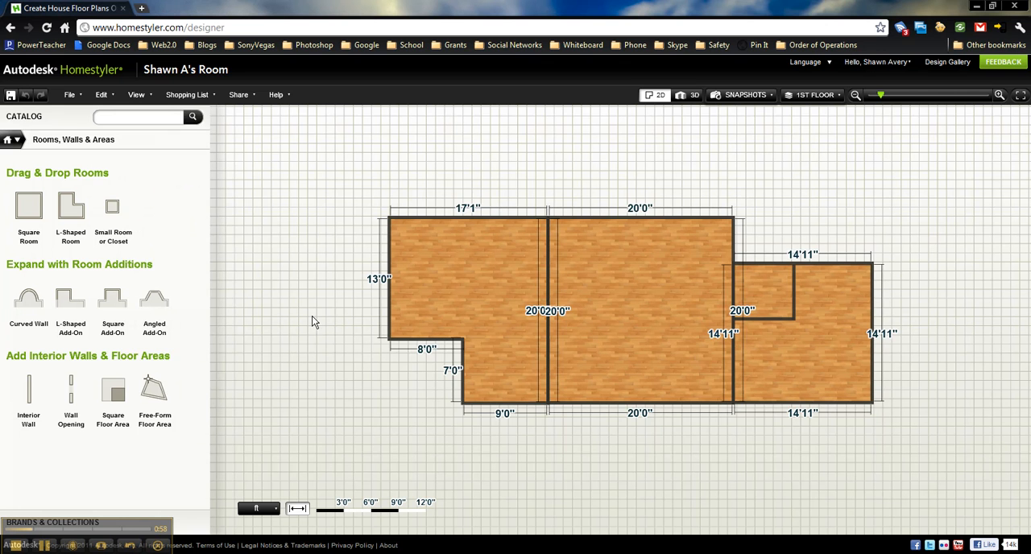
{"action": "left_click", "coordinate": [142, 96]}
{"action": "left_click", "coordinate": [146, 237]}
{"action": "left_click", "coordinate": [140, 96]}
{"action": "left_click", "coordinate": [144, 264]}
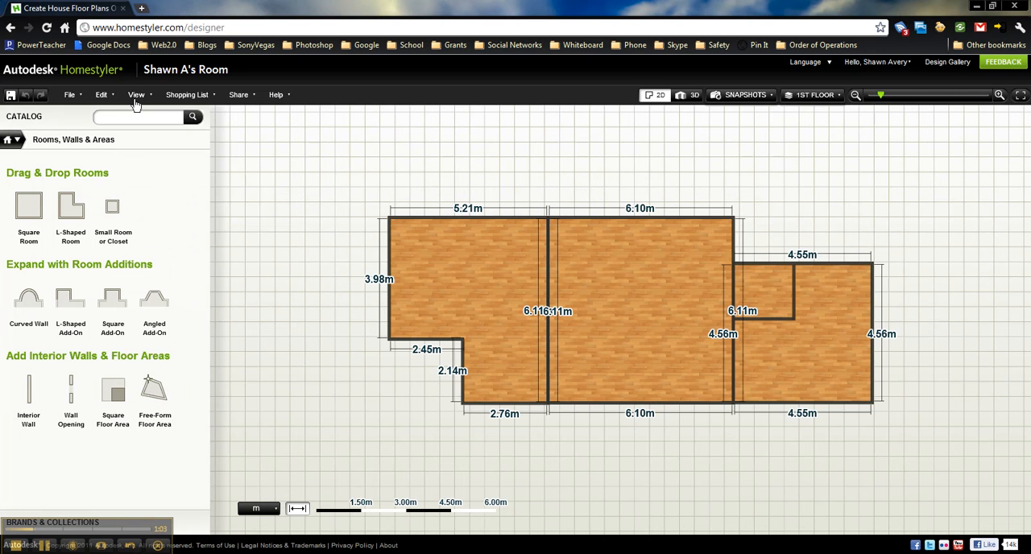
Set the plan units back to feet, check the wall dimensions once more and dismiss them
{"action": "left_click", "coordinate": [139, 96]}
{"action": "left_click", "coordinate": [142, 224]}
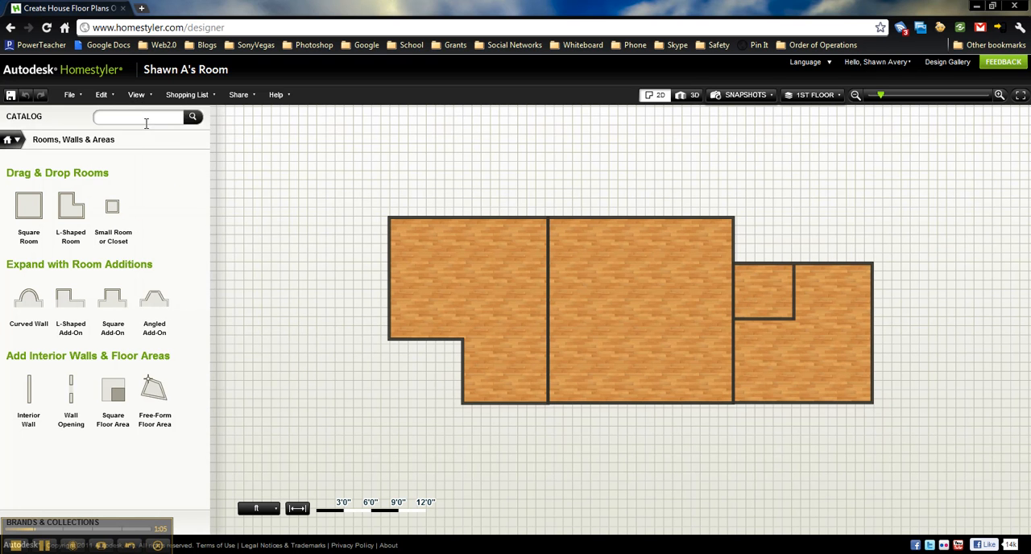
{"action": "left_click", "coordinate": [137, 96]}
{"action": "left_click", "coordinate": [146, 266]}
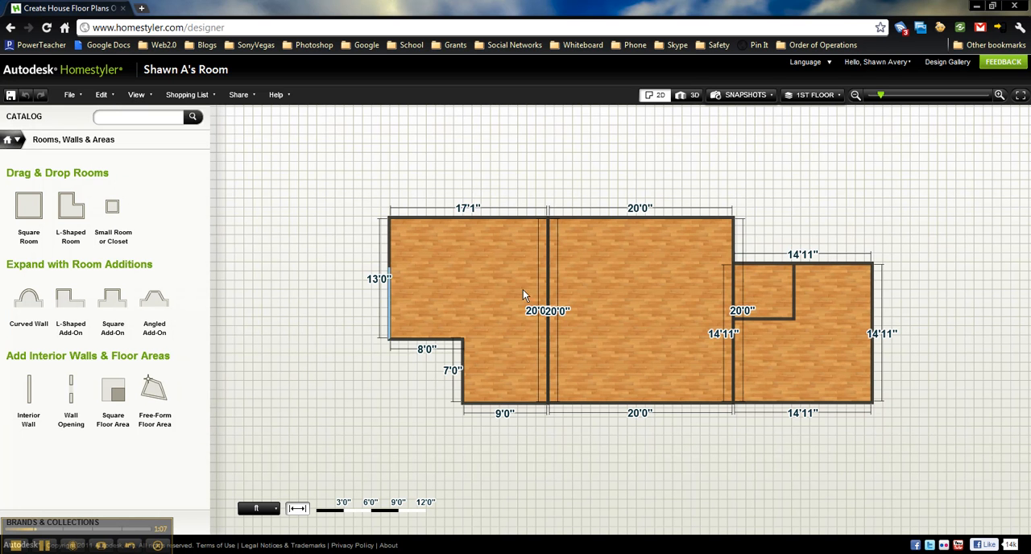
{"action": "left_click", "coordinate": [279, 263]}
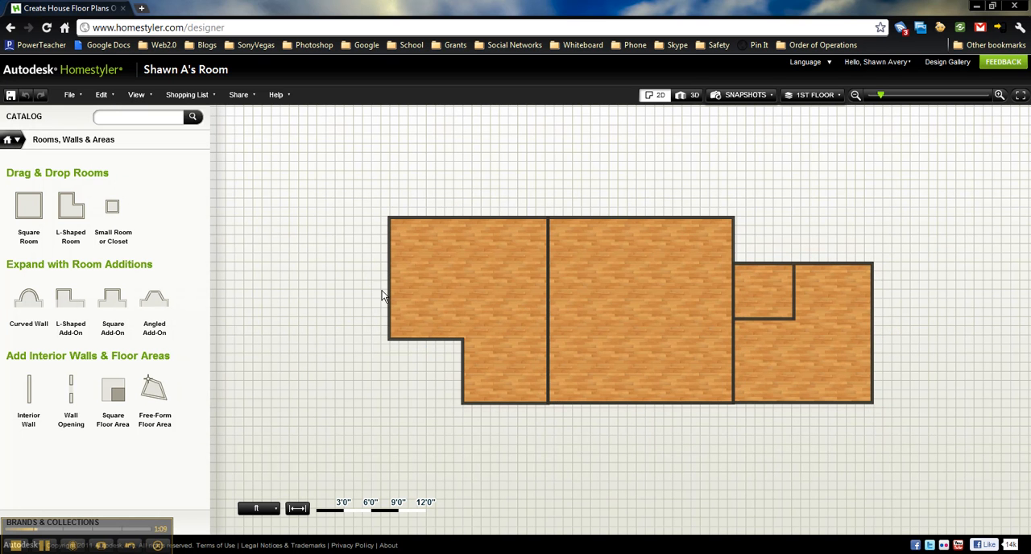
Inspect the floor plan in 3D from another angle and return to the 2D view
{"action": "left_click", "coordinate": [690, 95]}
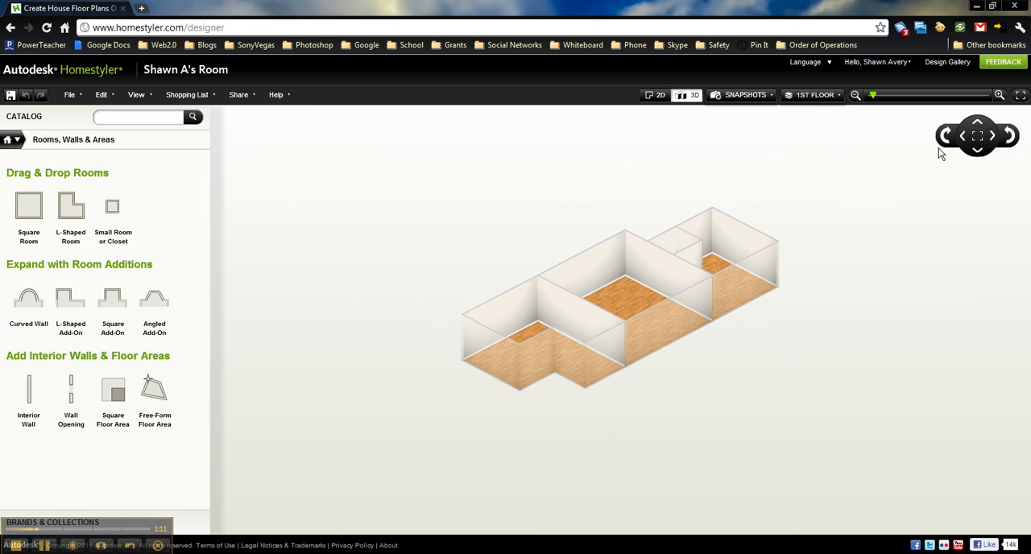
{"action": "left_click", "coordinate": [999, 95]}
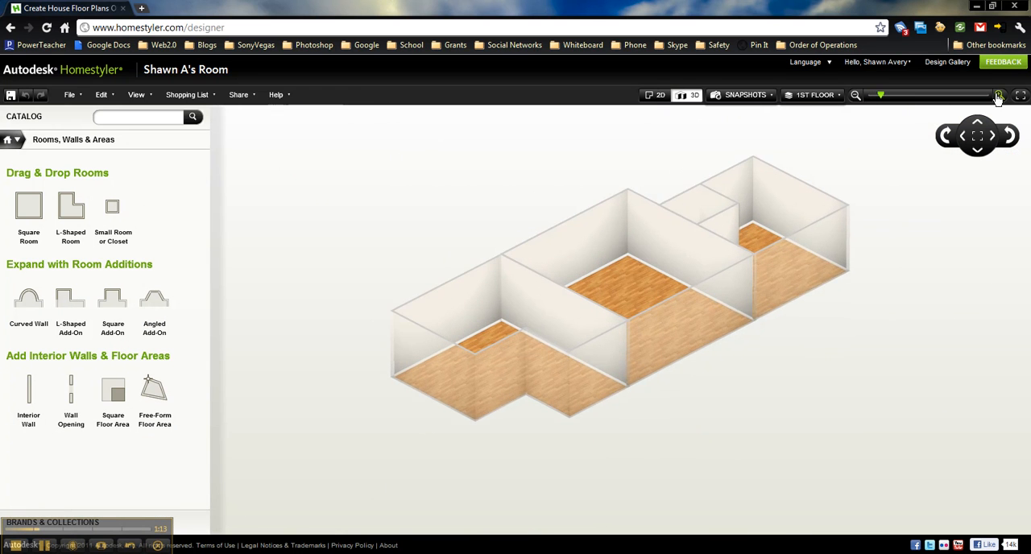
{"action": "left_click", "coordinate": [945, 137]}
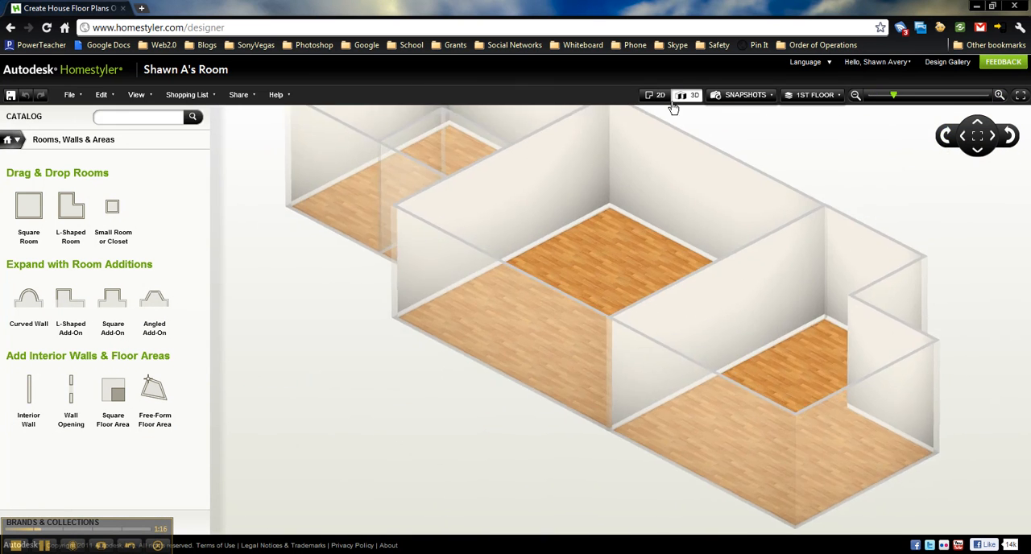
{"action": "left_click", "coordinate": [655, 95]}
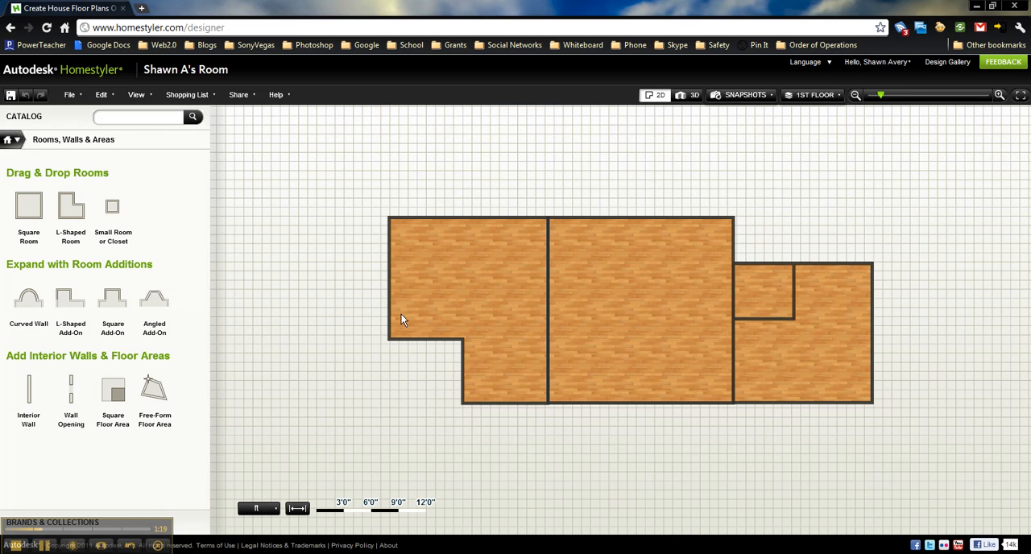
Browse the catalog's Entry Doors and open Marvin's Wood Ultimate Outswing French Door
{"action": "left_click", "coordinate": [14, 145]}
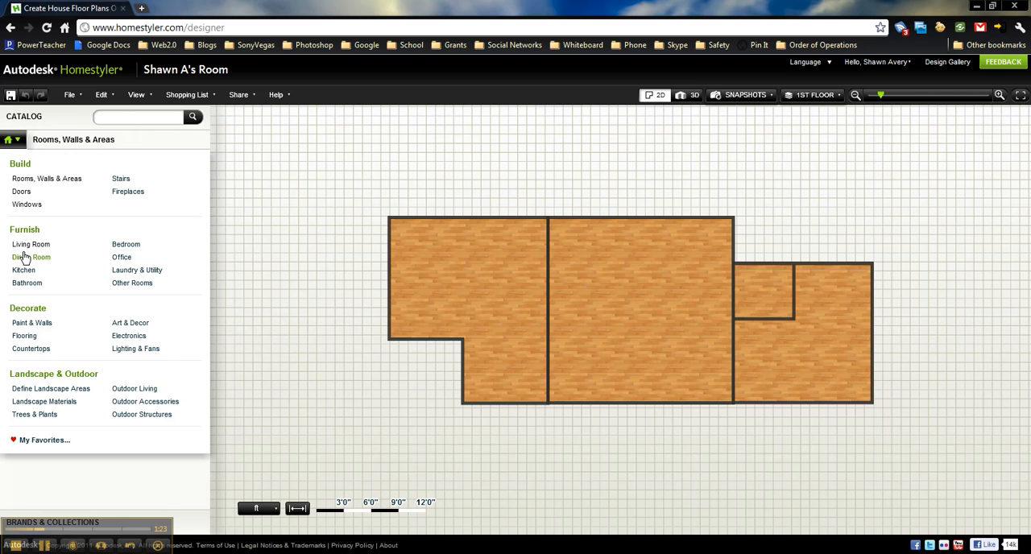
{"action": "left_click", "coordinate": [22, 195]}
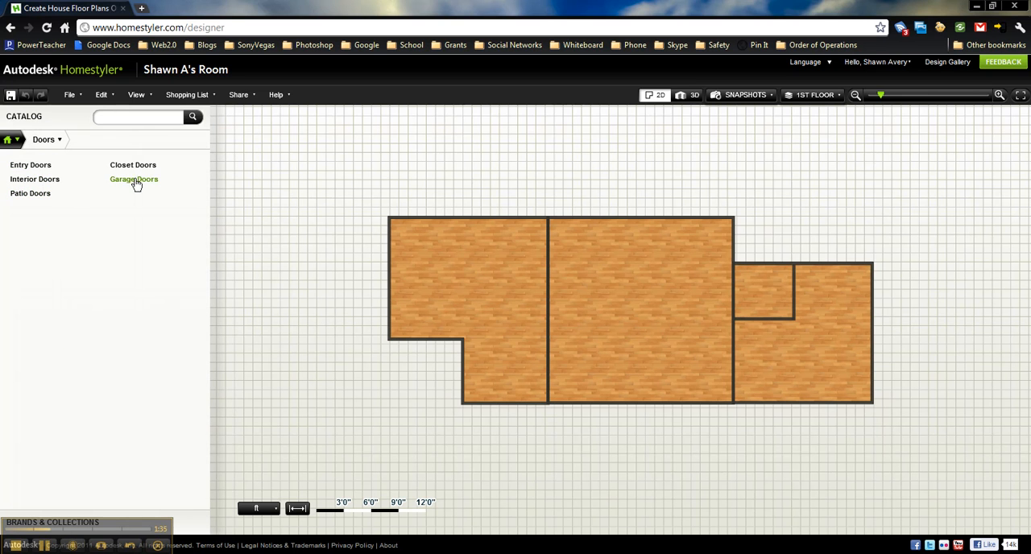
{"action": "left_click", "coordinate": [40, 167]}
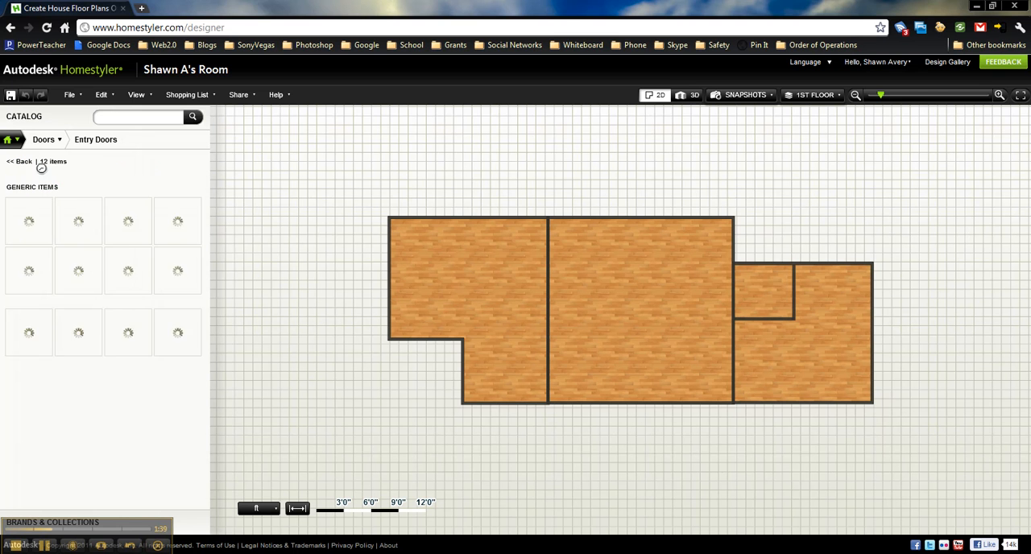
{"action": "mouse_move", "coordinate": [117, 292]}
{"action": "mouse_move", "coordinate": [81, 379]}
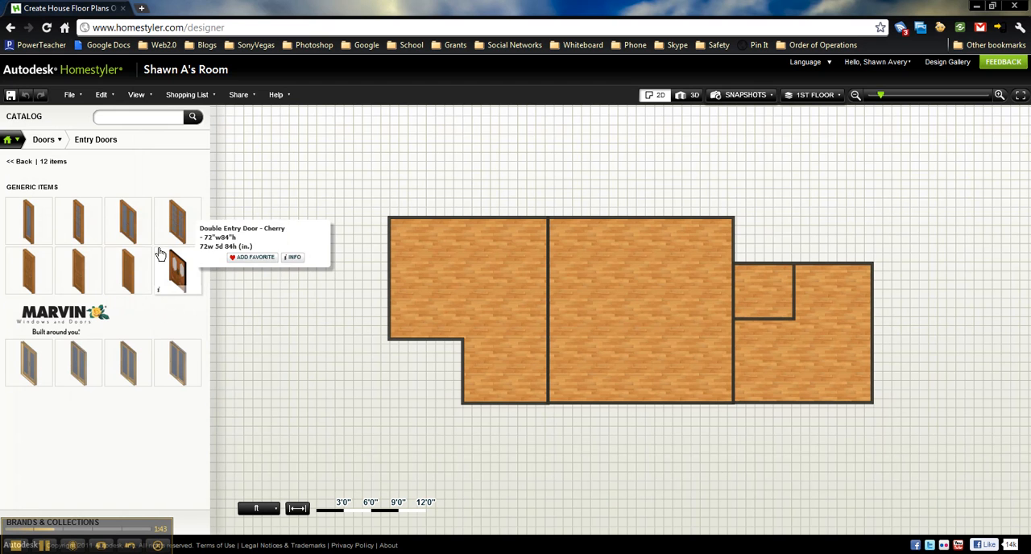
{"action": "mouse_move", "coordinate": [28, 272]}
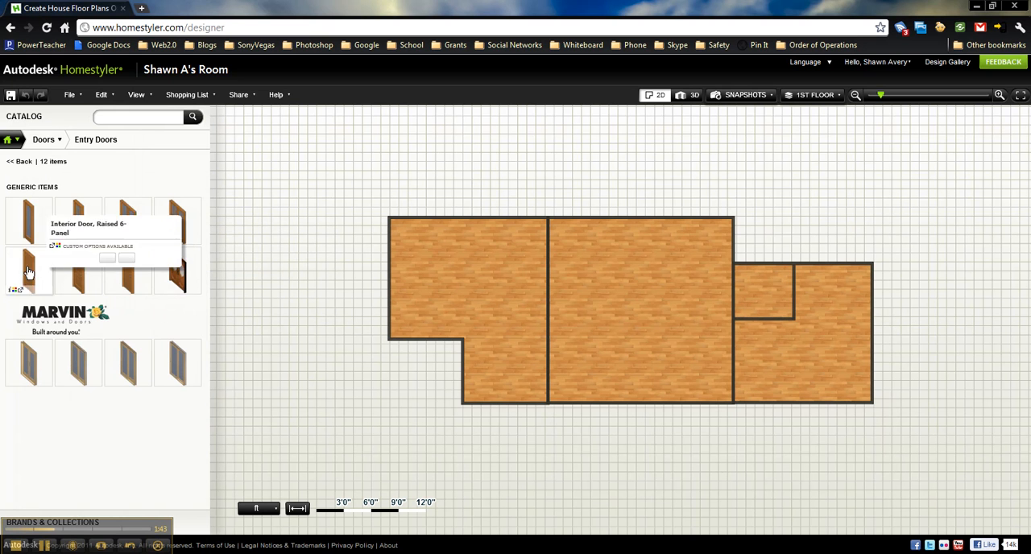
{"action": "left_click", "coordinate": [28, 370]}
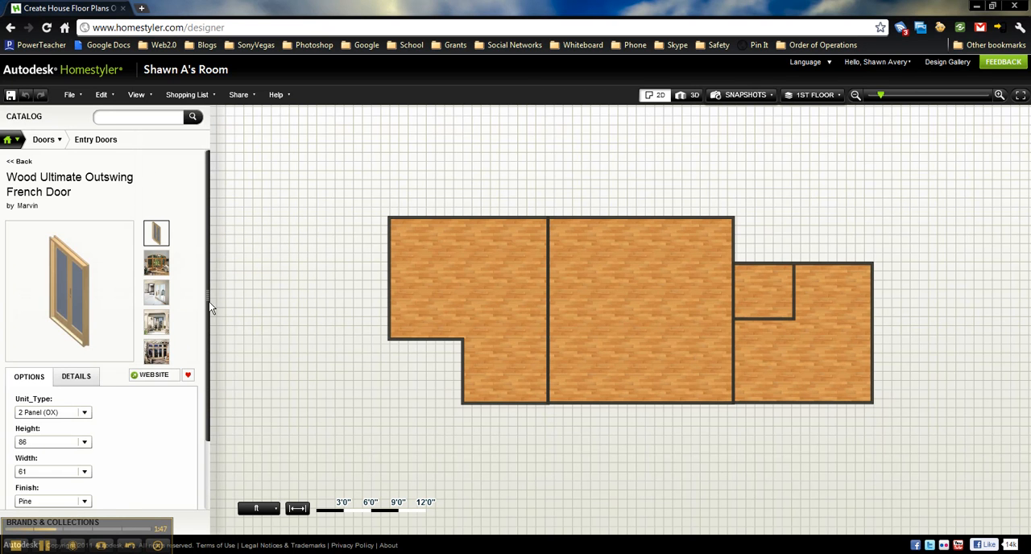
Set the French door's unit type to 3 Panel (OXO)
{"action": "left_click_drag", "start_coordinate": [209, 306], "coordinate": [205, 347]}
{"action": "left_click", "coordinate": [84, 353]}
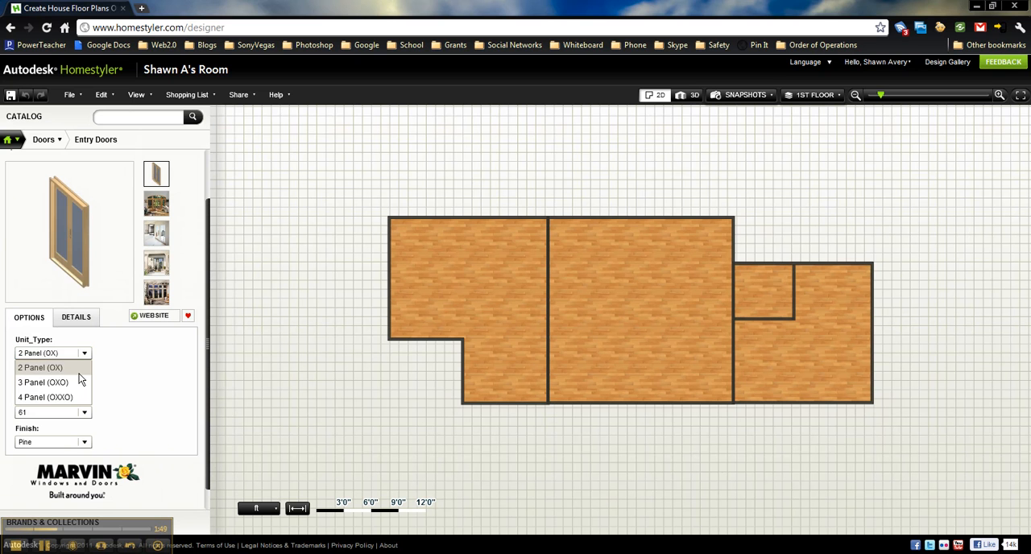
{"action": "left_click", "coordinate": [81, 382]}
{"action": "left_click", "coordinate": [85, 383]}
{"action": "left_click", "coordinate": [84, 397]}
Set the French door's finish to Mahogany and its unit type to 2 Panel (OX)
{"action": "left_click", "coordinate": [87, 442]}
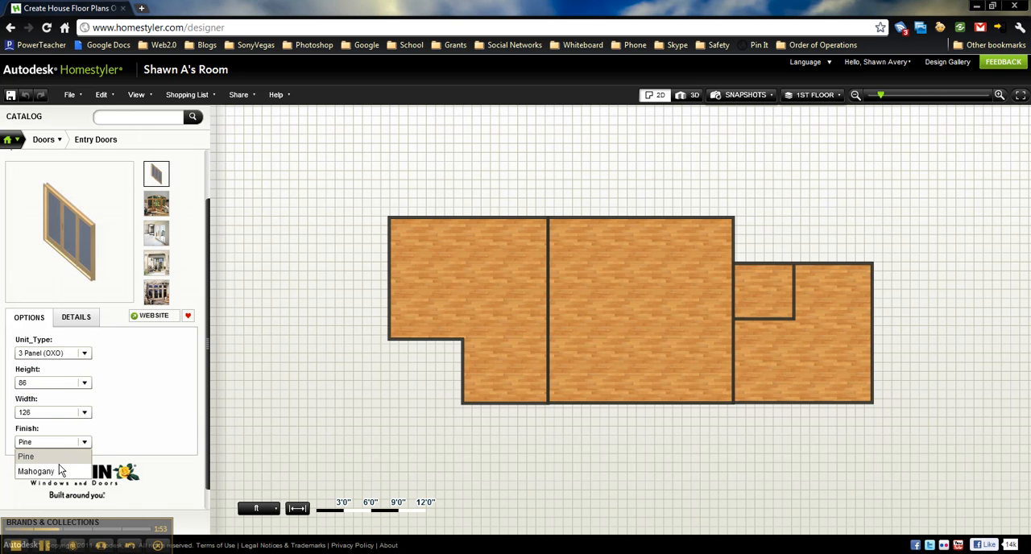
{"action": "left_click", "coordinate": [64, 471]}
{"action": "left_click", "coordinate": [83, 353]}
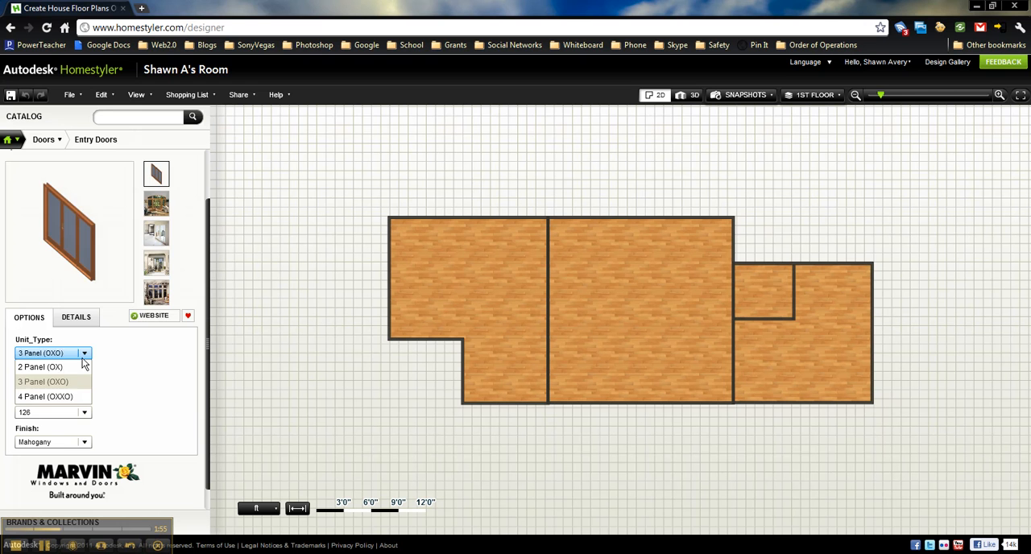
{"action": "left_click", "coordinate": [69, 368]}
Place the mahogany French door near the middle of the large central room's lower wall, about 7'2" from the wall's left end
{"action": "left_click_drag", "start_coordinate": [89, 277], "coordinate": [643, 409]}
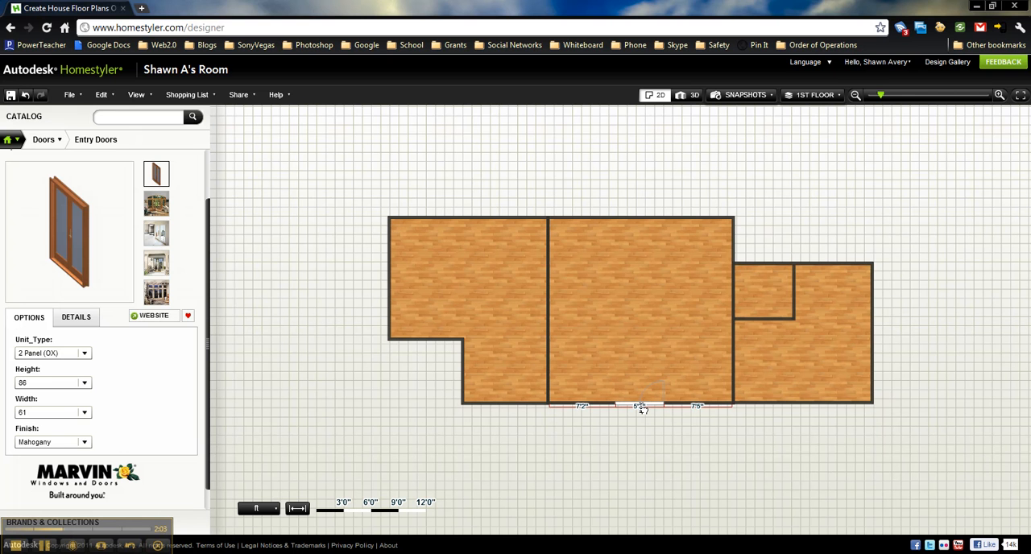
{"action": "left_click_drag", "start_coordinate": [642, 409], "coordinate": [641, 408]}
{"action": "left_click", "coordinate": [634, 404]}
{"action": "left_click", "coordinate": [633, 405]}
{"action": "mouse_move", "coordinate": [634, 403]}
{"action": "left_mouse_down"}
{"action": "mouse_move", "coordinate": [624, 406]}
{"action": "mouse_move", "coordinate": [636, 406]}
{"action": "left_mouse_up"}
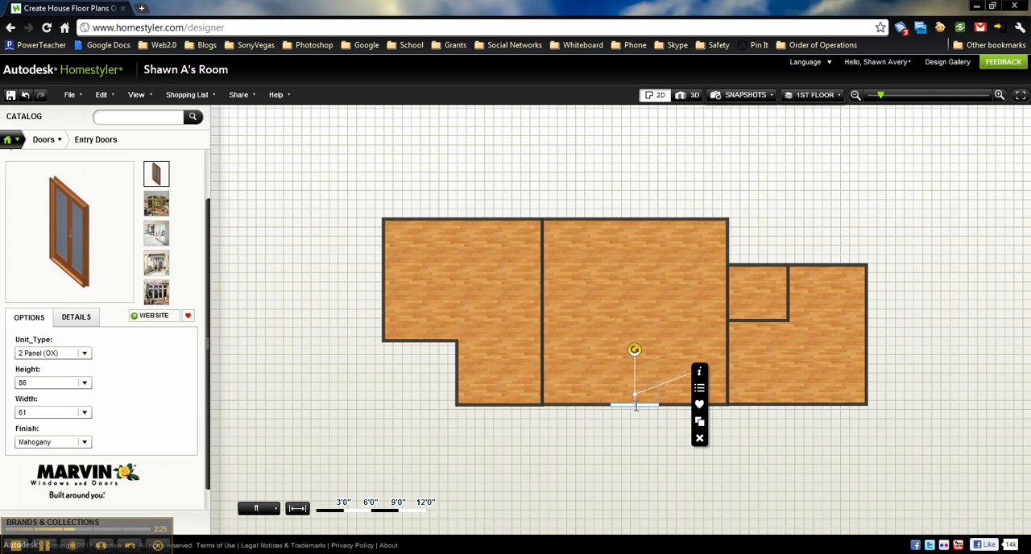
Deselect the French door and view it in 3D from the front of the house
{"action": "left_click", "coordinate": [612, 516]}
{"action": "left_click", "coordinate": [688, 95]}
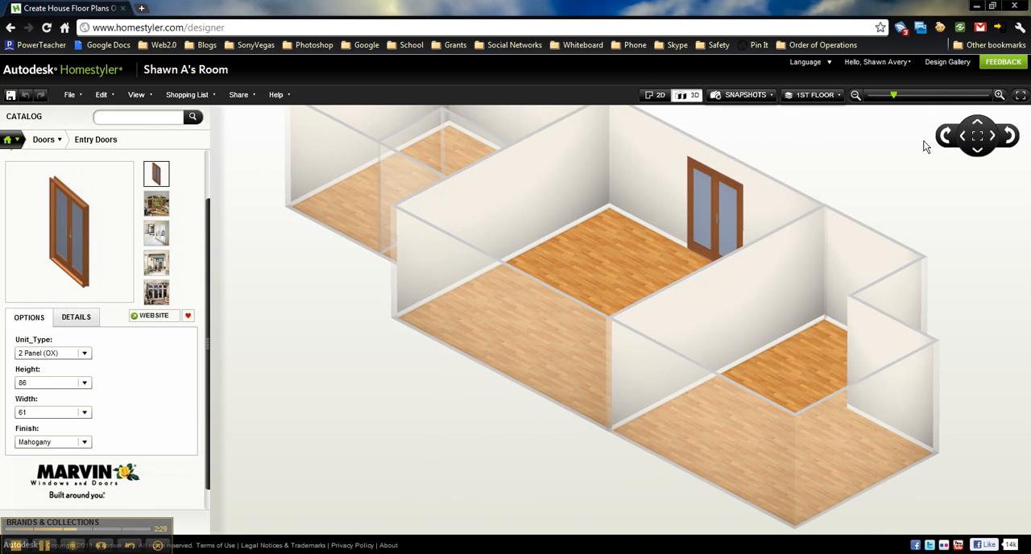
{"action": "left_click", "coordinate": [945, 143]}
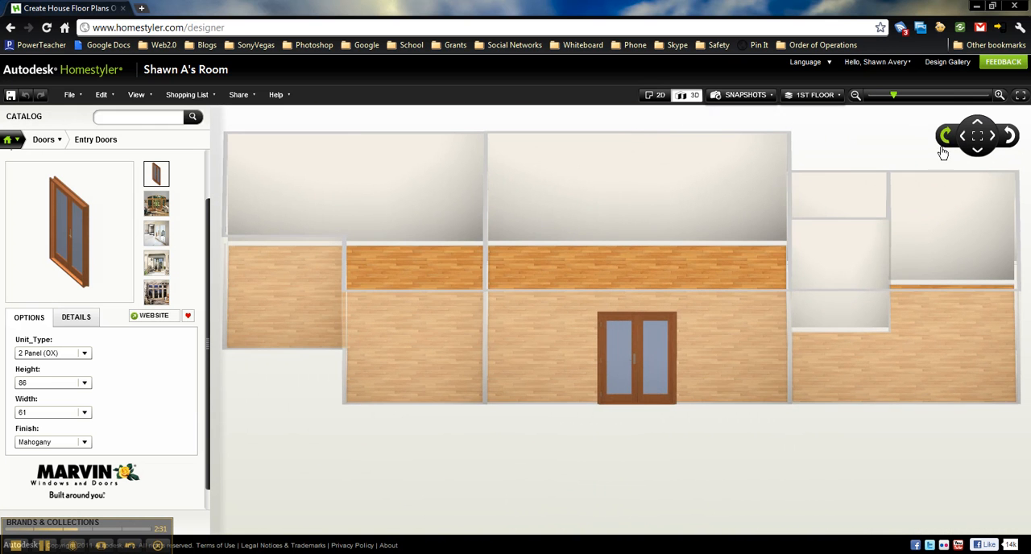
Choose Marvin's Wood Ultimate Double Hung from the catalog's Windows and set its finish to Mahogany
{"action": "left_click", "coordinate": [11, 139]}
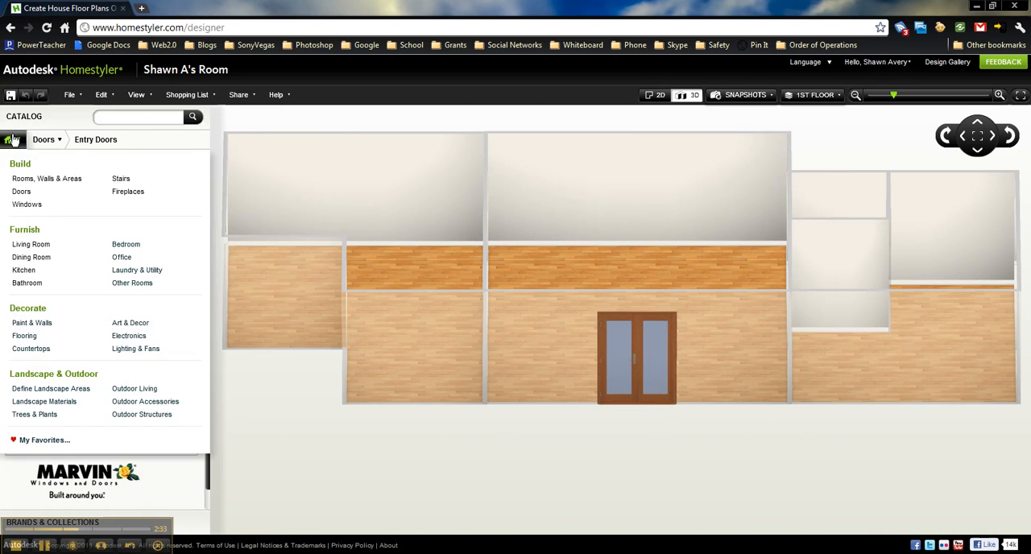
{"action": "left_click", "coordinate": [28, 204]}
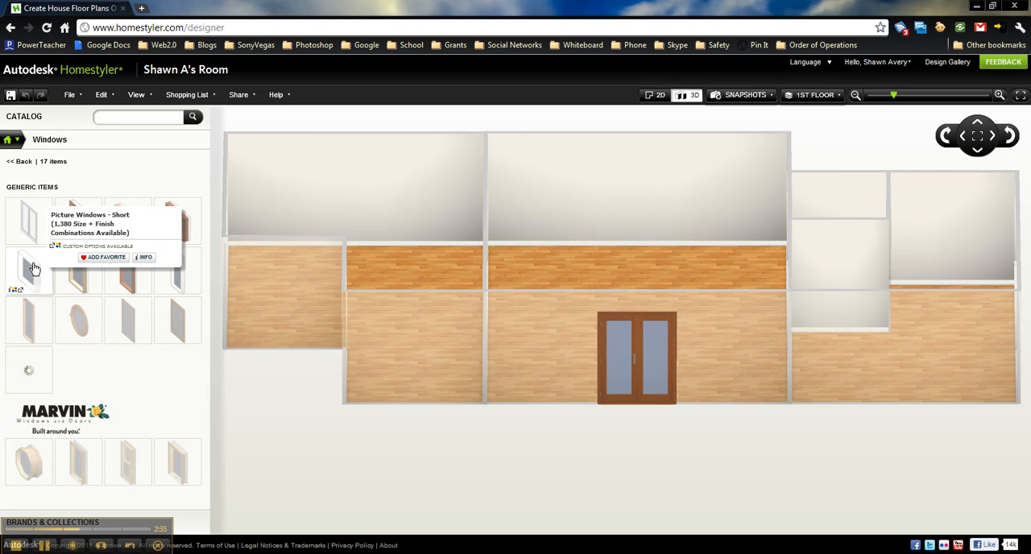
{"action": "mouse_move", "coordinate": [51, 484]}
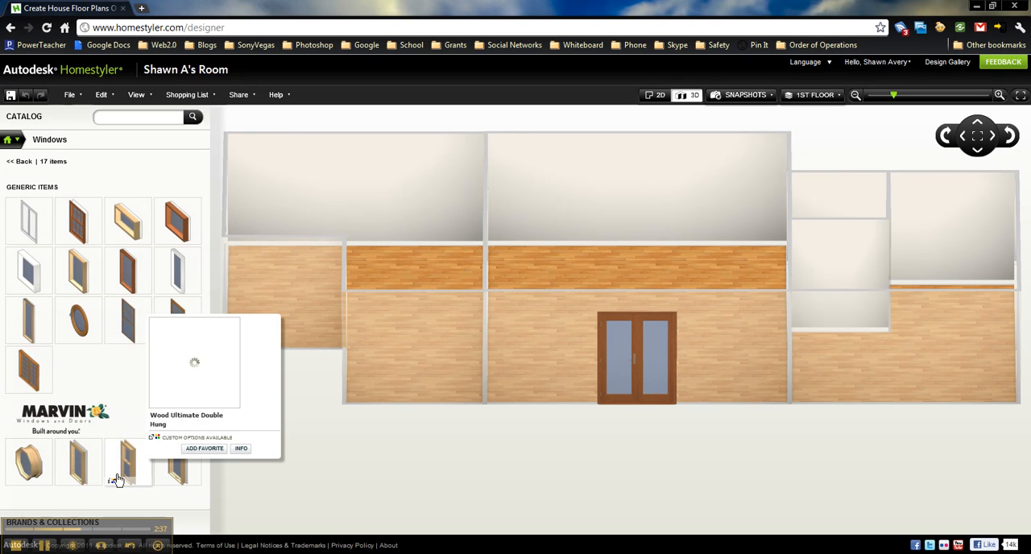
{"action": "mouse_move", "coordinate": [104, 477]}
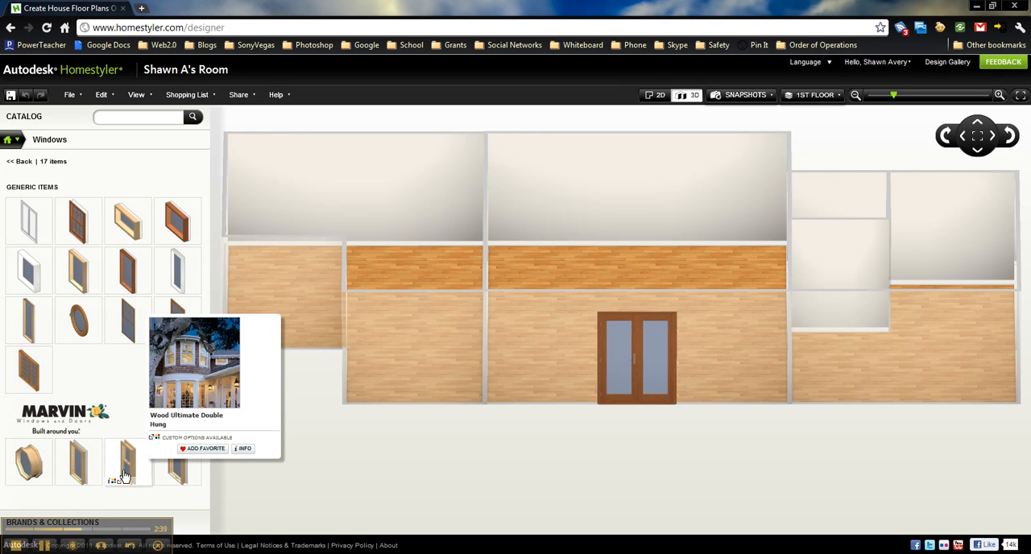
{"action": "left_click", "coordinate": [125, 476]}
{"action": "left_click", "coordinate": [83, 458]}
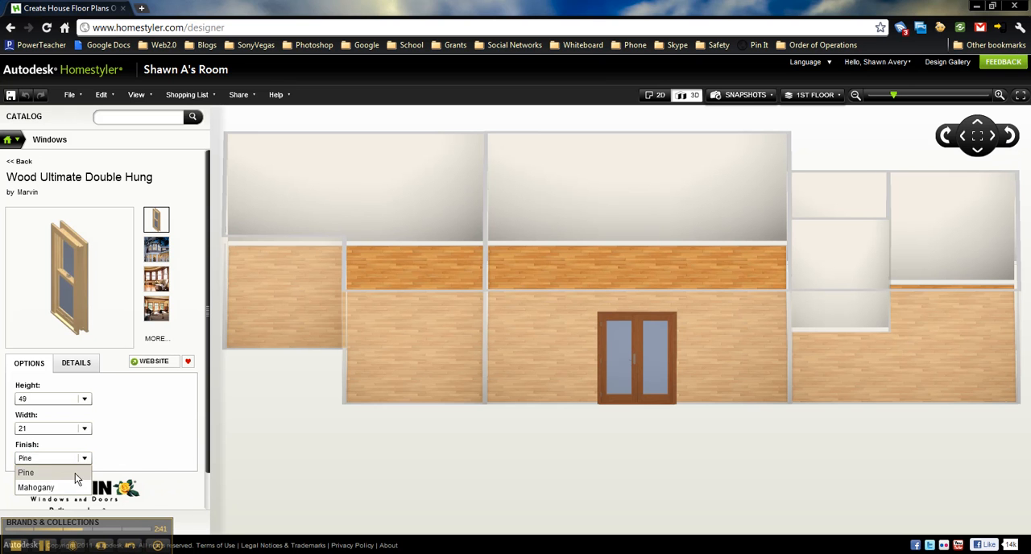
{"action": "left_click", "coordinate": [65, 486]}
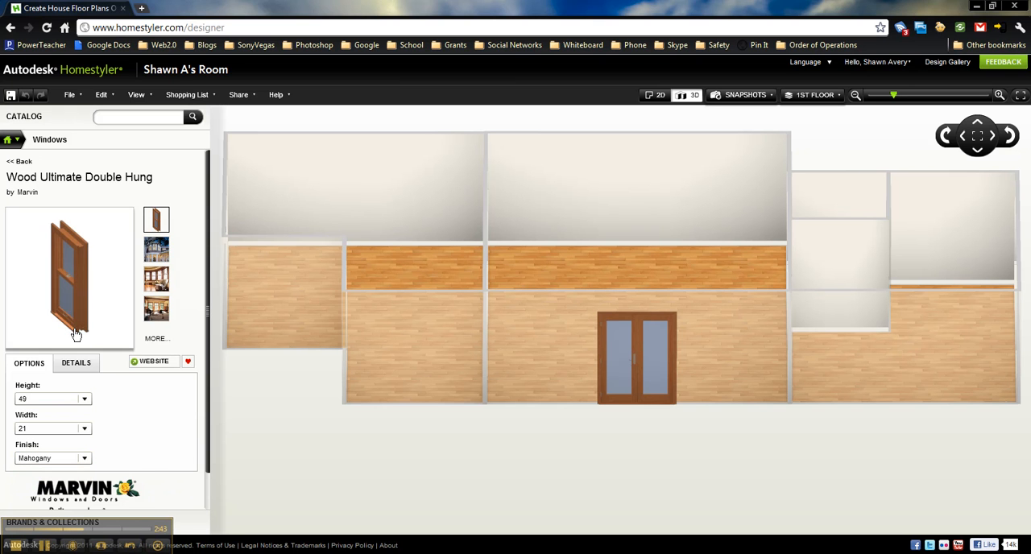
In the 2D view, place one double hung window on each side of the French door in the central room's lower wall
{"action": "left_click_drag", "start_coordinate": [73, 299], "coordinate": [33, 275]}
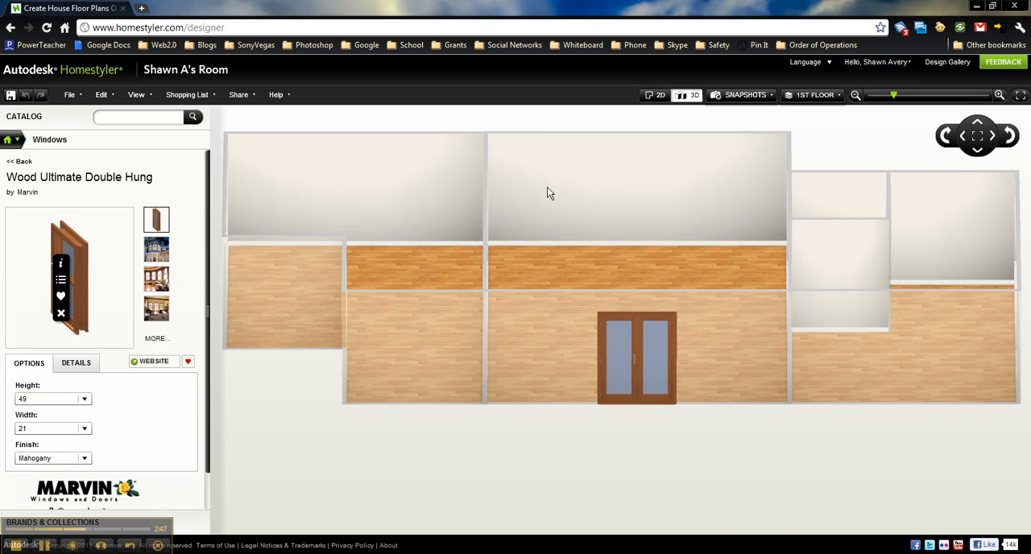
{"action": "left_click", "coordinate": [654, 95]}
{"action": "left_click_drag", "start_coordinate": [66, 291], "coordinate": [580, 402]}
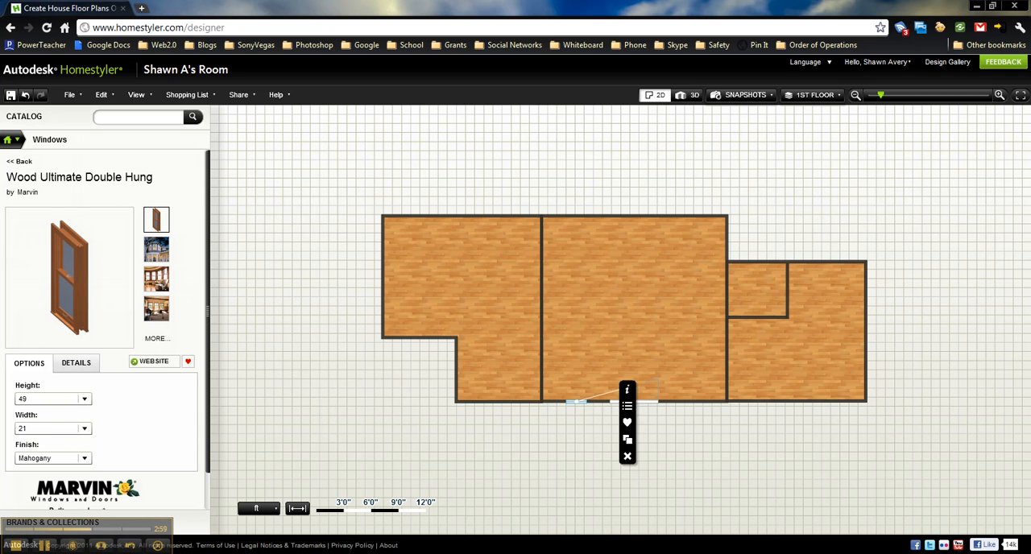
{"action": "left_click_drag", "start_coordinate": [88, 263], "coordinate": [695, 402]}
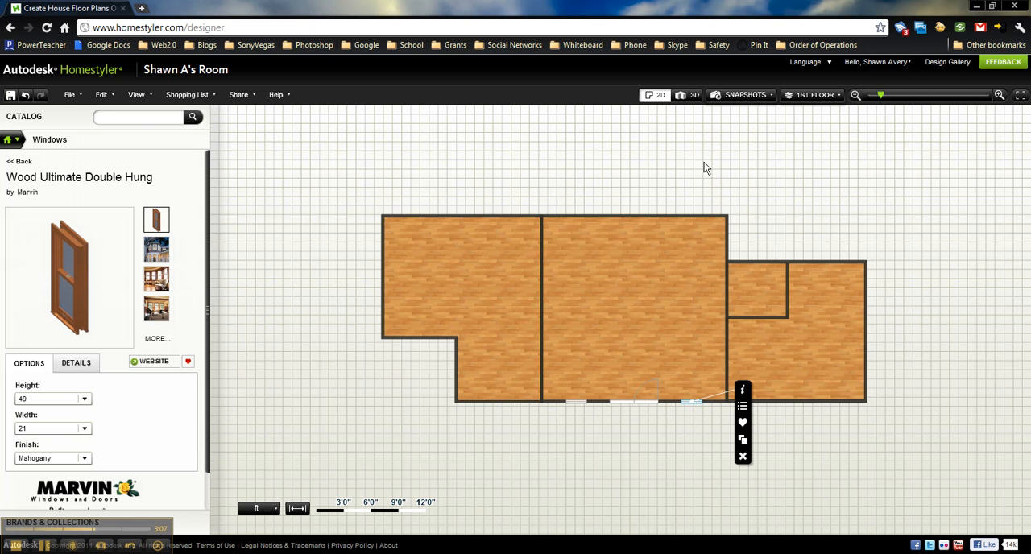
Inspect the French door and its flanking windows in 3D from outside and inside the central room
{"action": "left_click", "coordinate": [693, 95]}
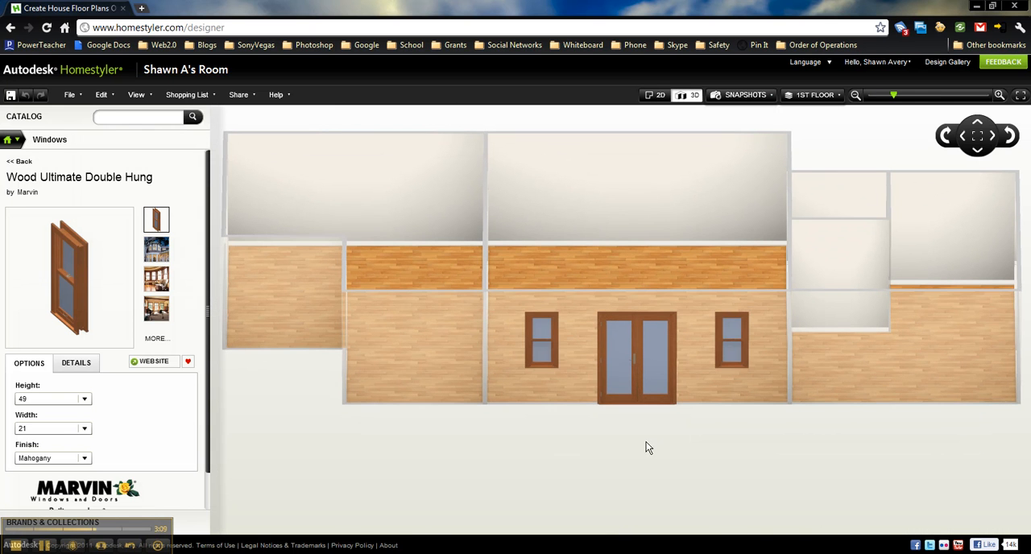
{"action": "left_click", "coordinate": [946, 136]}
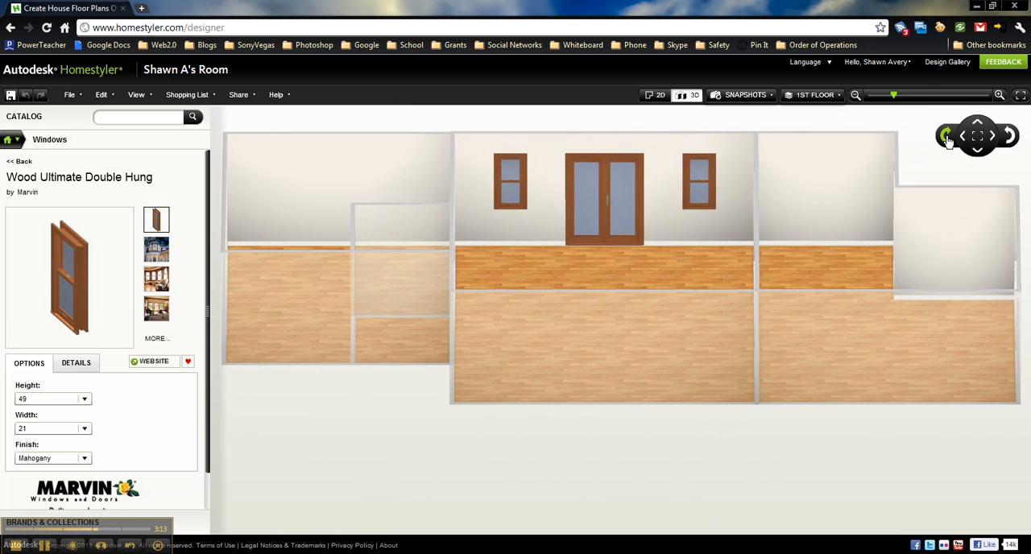
{"action": "left_click", "coordinate": [947, 136]}
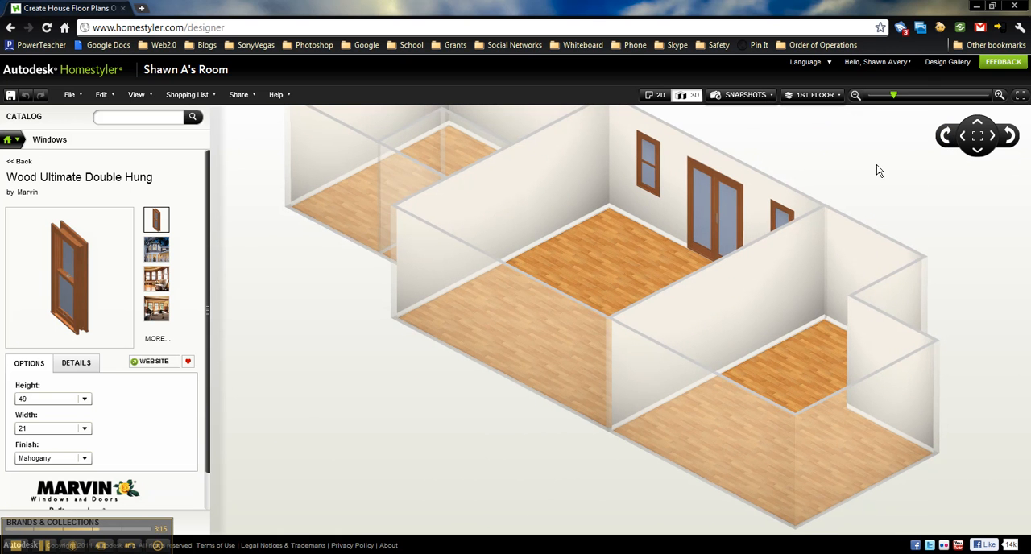
Return to the 2D plan and open the catalog's Interior Doors category
{"action": "left_click", "coordinate": [946, 136]}
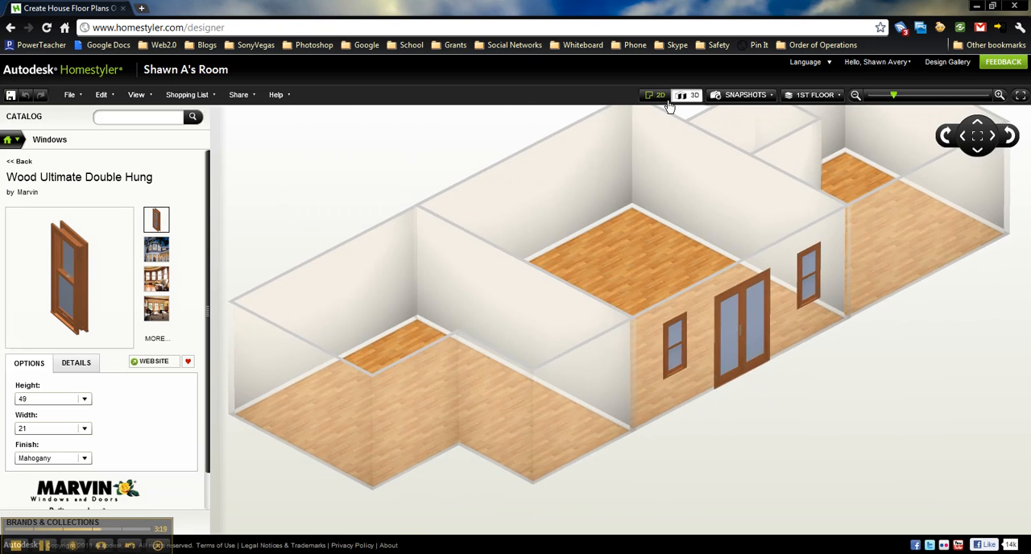
{"action": "left_click", "coordinate": [656, 95]}
{"action": "left_click", "coordinate": [13, 140]}
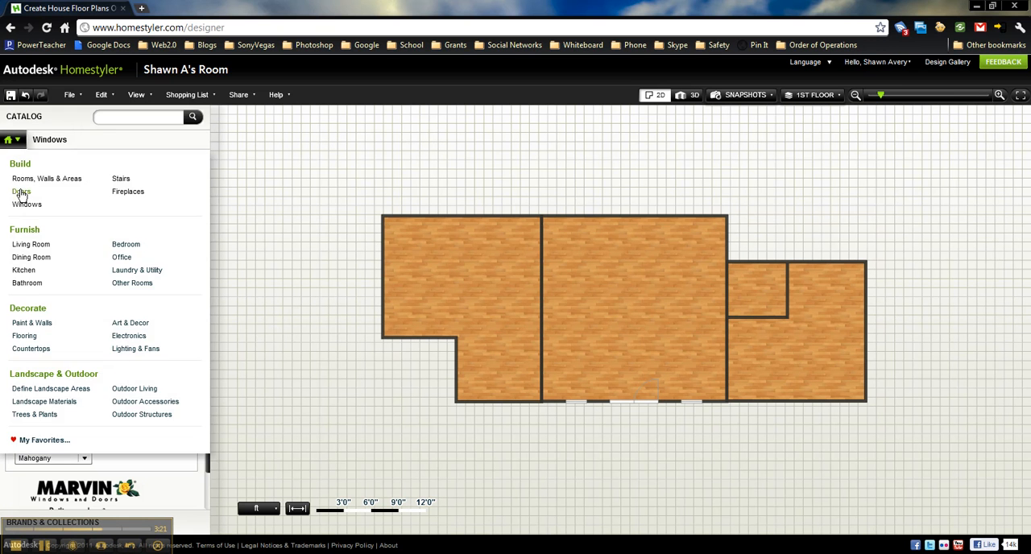
{"action": "left_click", "coordinate": [22, 191]}
{"action": "left_click", "coordinate": [27, 178]}
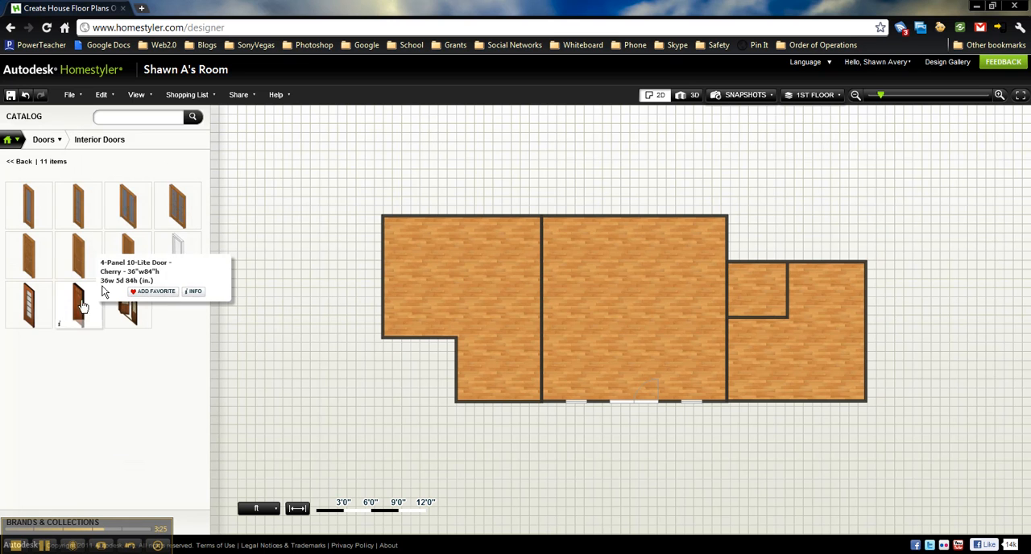
Review the 5-Lite Cherry door, the Custom Door and the 4-Panel 10-Lite Cherry door among the interior doors
{"action": "mouse_move", "coordinate": [92, 319]}
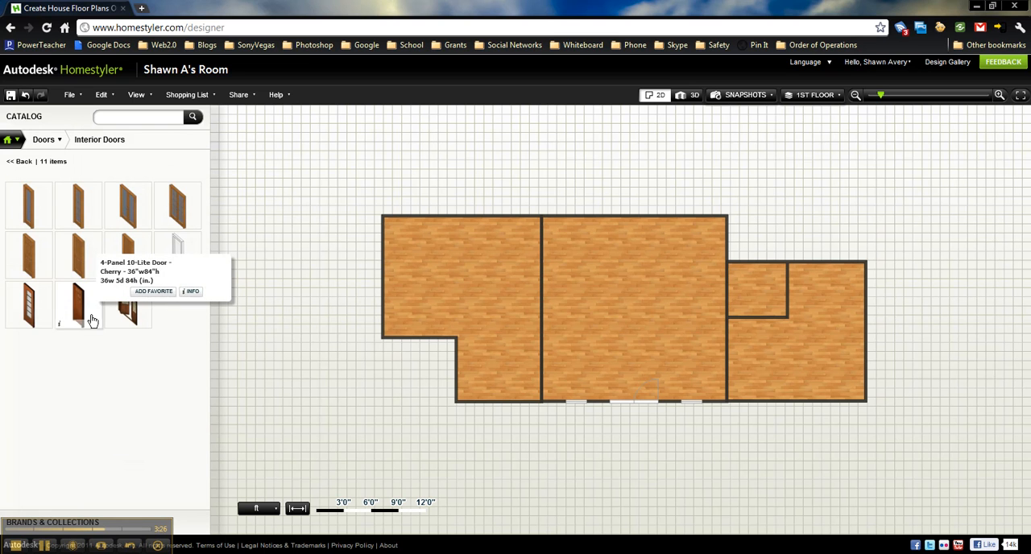
{"action": "left_click", "coordinate": [44, 316]}
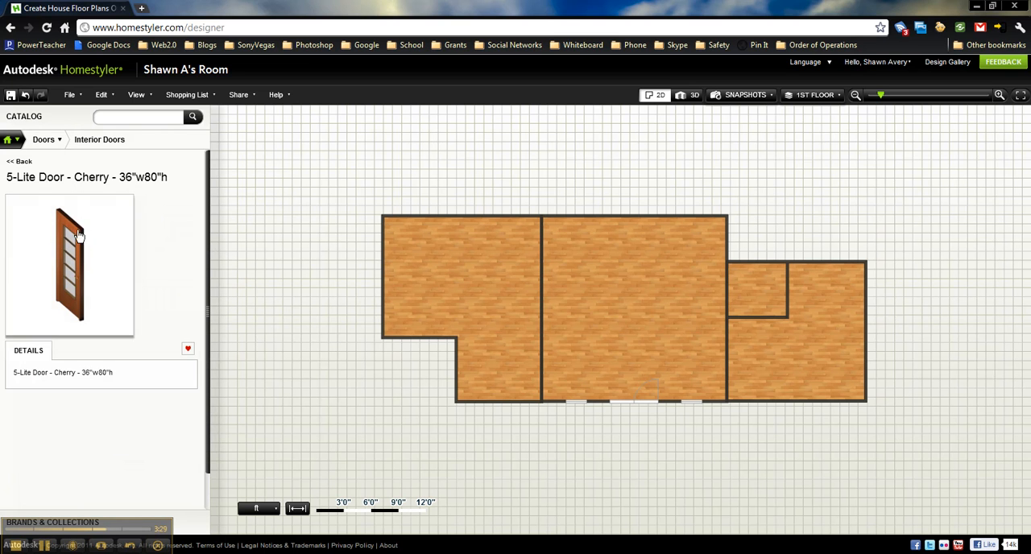
{"action": "left_click", "coordinate": [16, 140]}
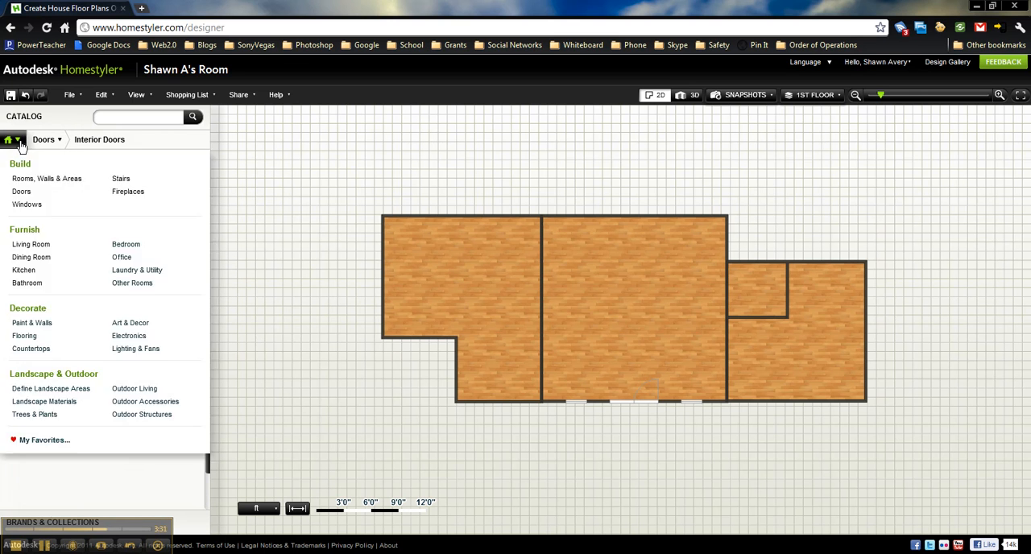
{"action": "left_click", "coordinate": [47, 141]}
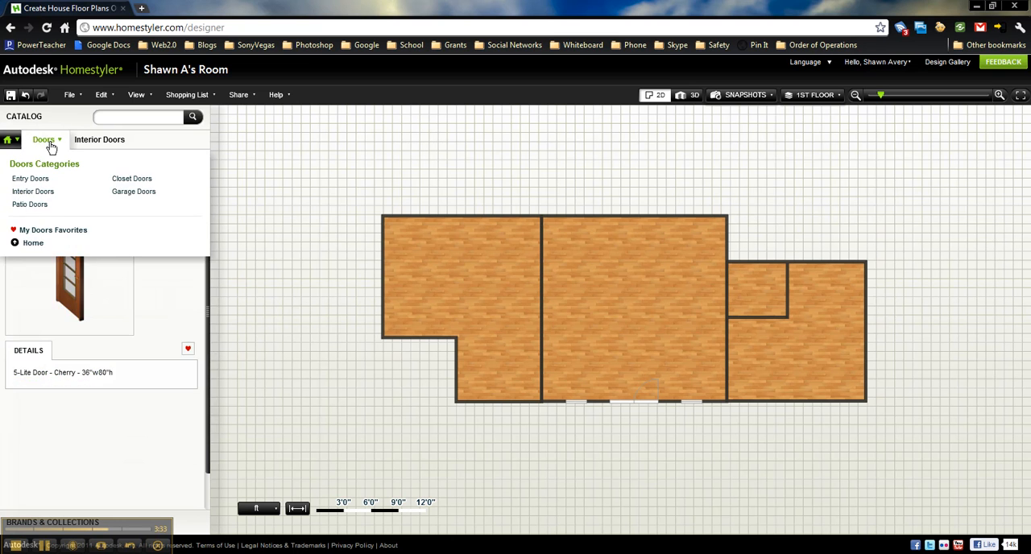
{"action": "left_click", "coordinate": [74, 143]}
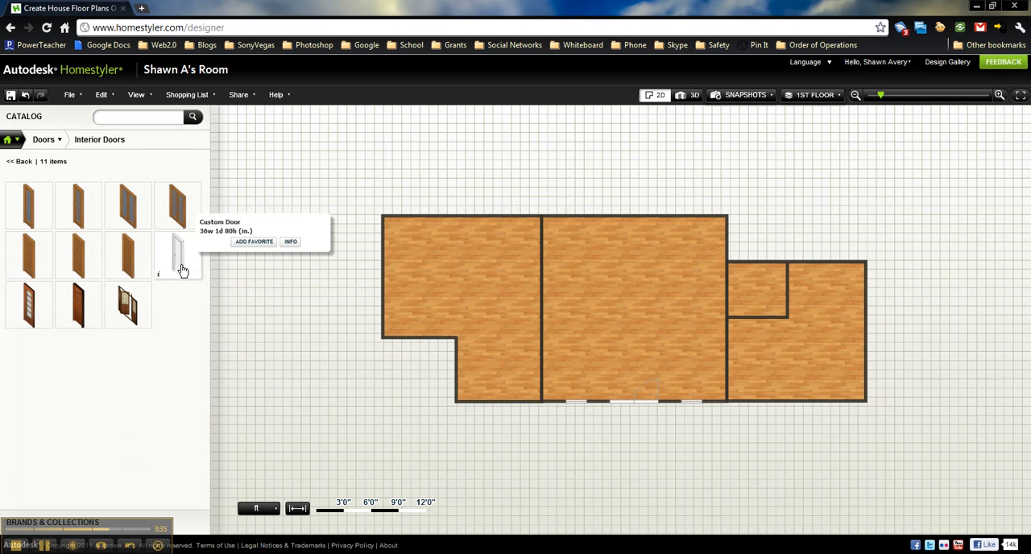
{"action": "left_click", "coordinate": [179, 259]}
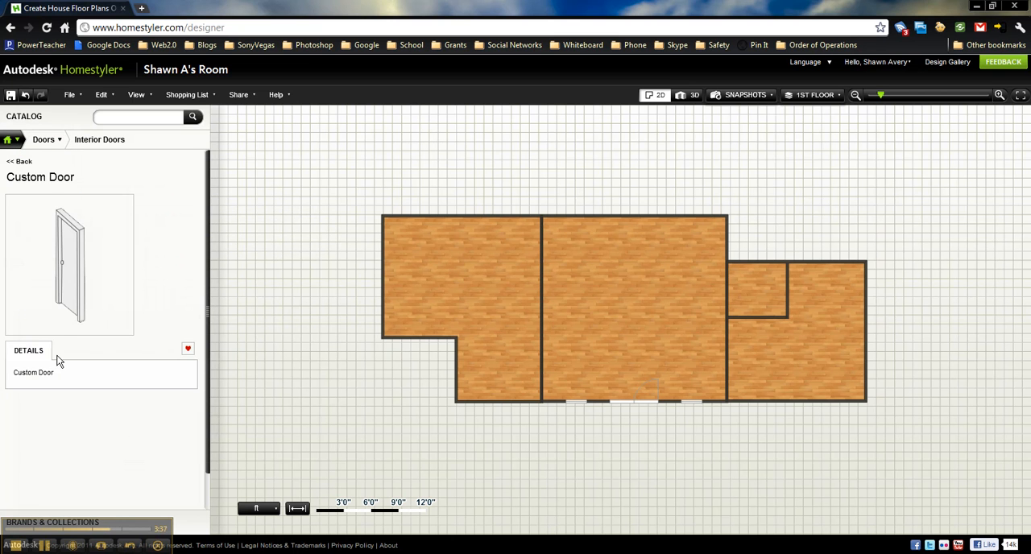
{"action": "left_click", "coordinate": [76, 140]}
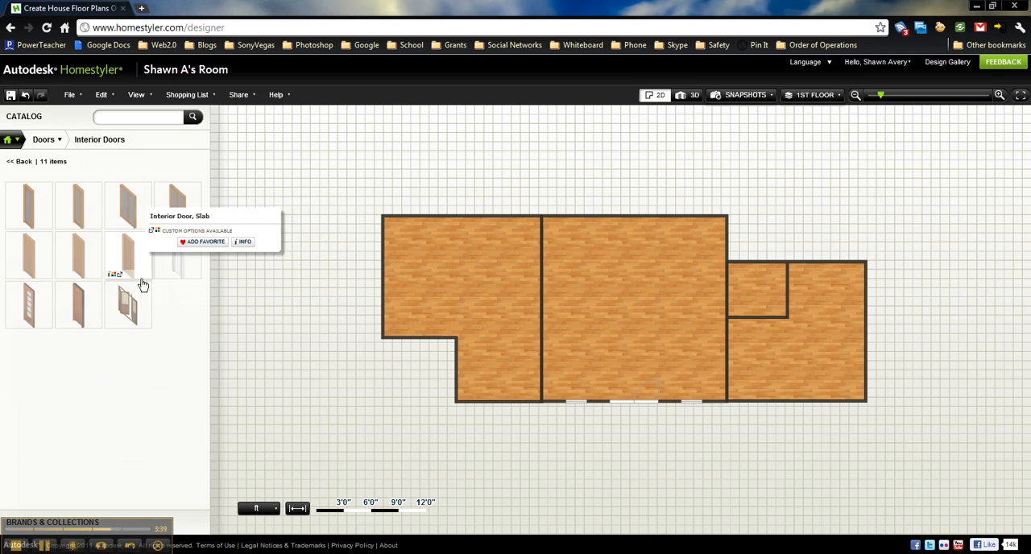
{"action": "left_click", "coordinate": [80, 306]}
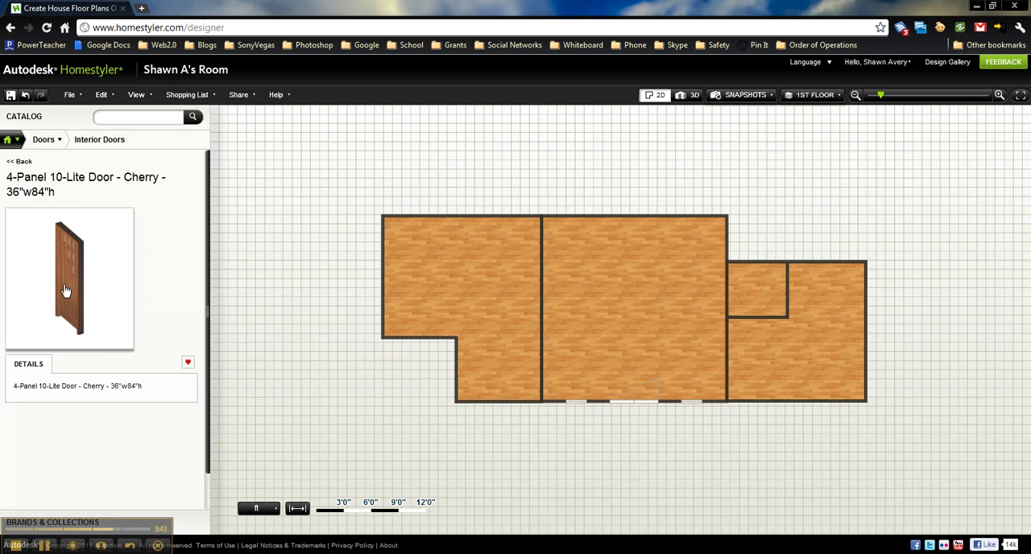
Choose the Single French Door with Mullions from the interior doors and set its finish to White
{"action": "left_click", "coordinate": [85, 142]}
{"action": "left_click", "coordinate": [80, 214]}
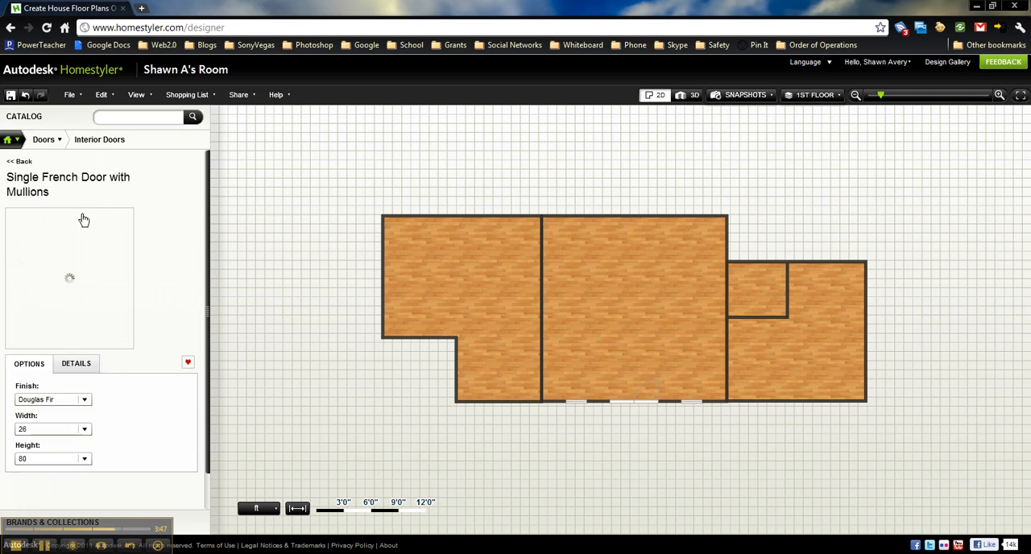
{"action": "left_click", "coordinate": [84, 400]}
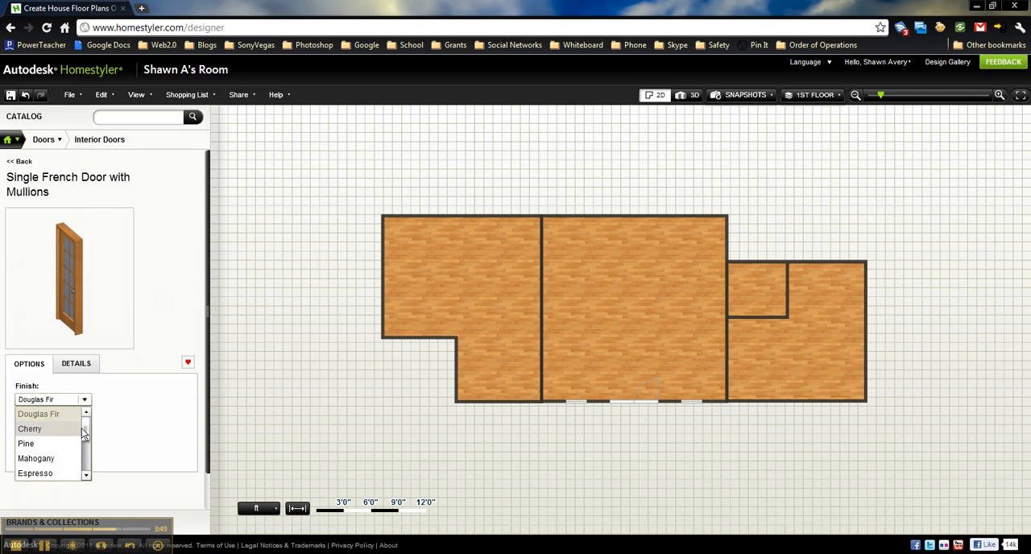
{"action": "mouse_move", "coordinate": [87, 430]}
{"action": "left_mouse_down"}
{"action": "mouse_move", "coordinate": [87, 457]}
{"action": "mouse_move", "coordinate": [87, 448]}
{"action": "left_mouse_up"}
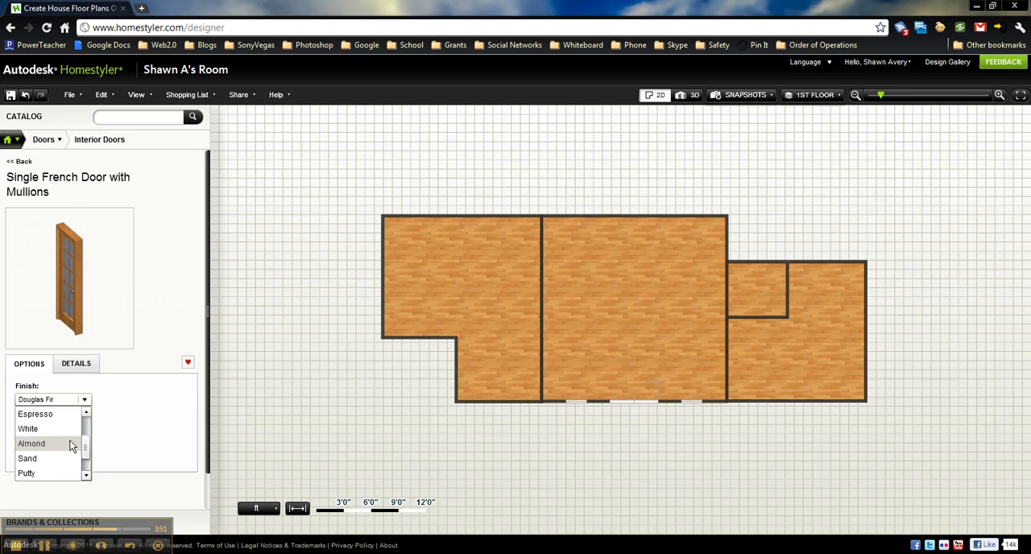
{"action": "left_click", "coordinate": [60, 429]}
Place one white single French door in each side wall of the central room and check both in 3D
{"action": "left_click_drag", "start_coordinate": [80, 288], "coordinate": [728, 361]}
{"action": "left_click_drag", "start_coordinate": [97, 278], "coordinate": [544, 313]}
{"action": "left_click", "coordinate": [688, 95]}
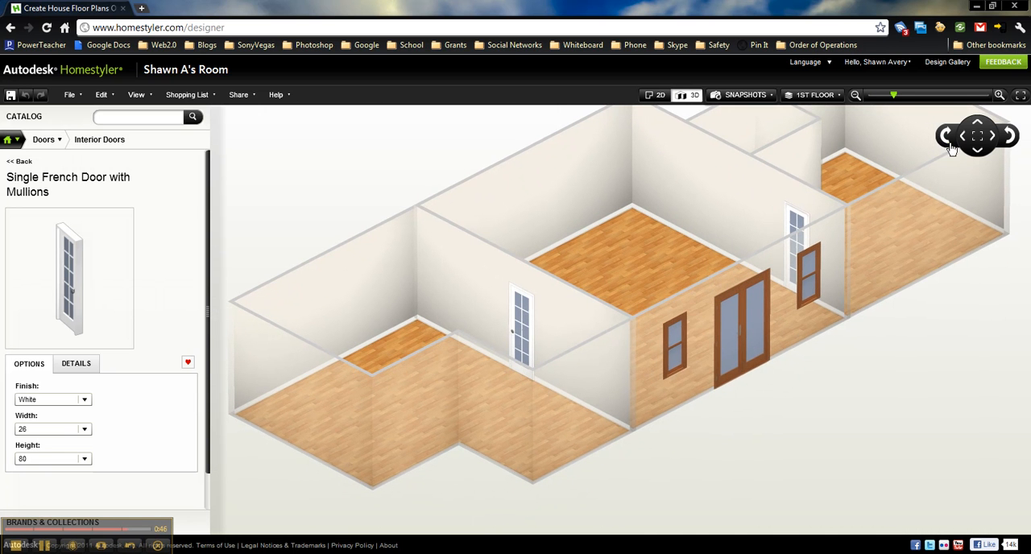
{"action": "left_click", "coordinate": [946, 137]}
{"action": "left_click", "coordinate": [947, 137]}
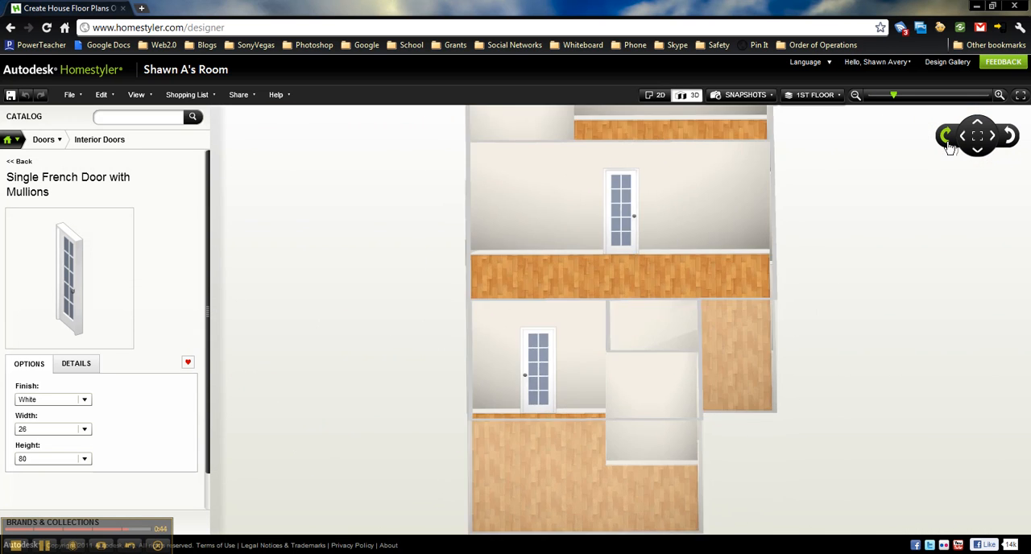
Browse the Interior Doors catalog again for another door style, including the Double French Door with Mullions
{"action": "left_click", "coordinate": [113, 142]}
{"action": "mouse_move", "coordinate": [131, 314]}
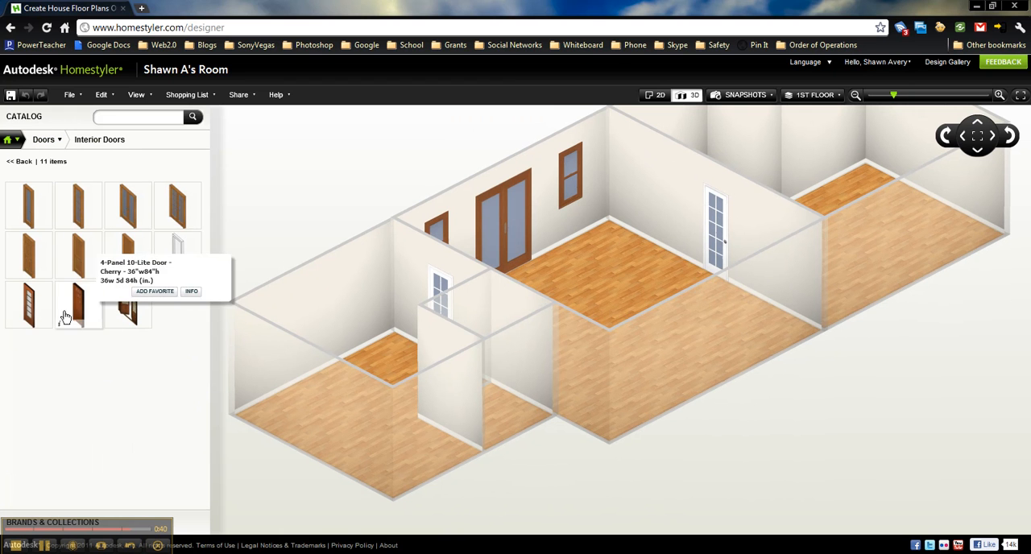
{"action": "mouse_move", "coordinate": [187, 233]}
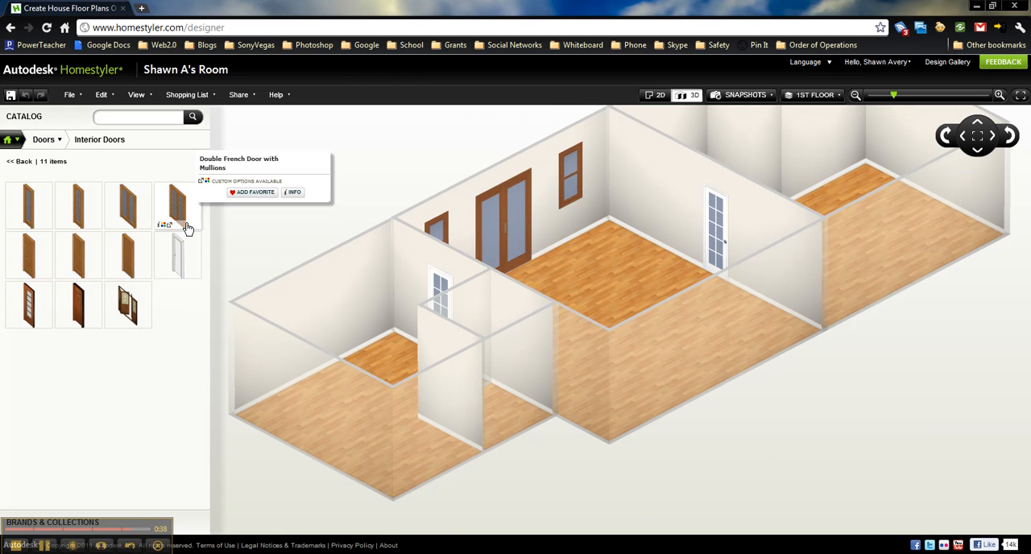